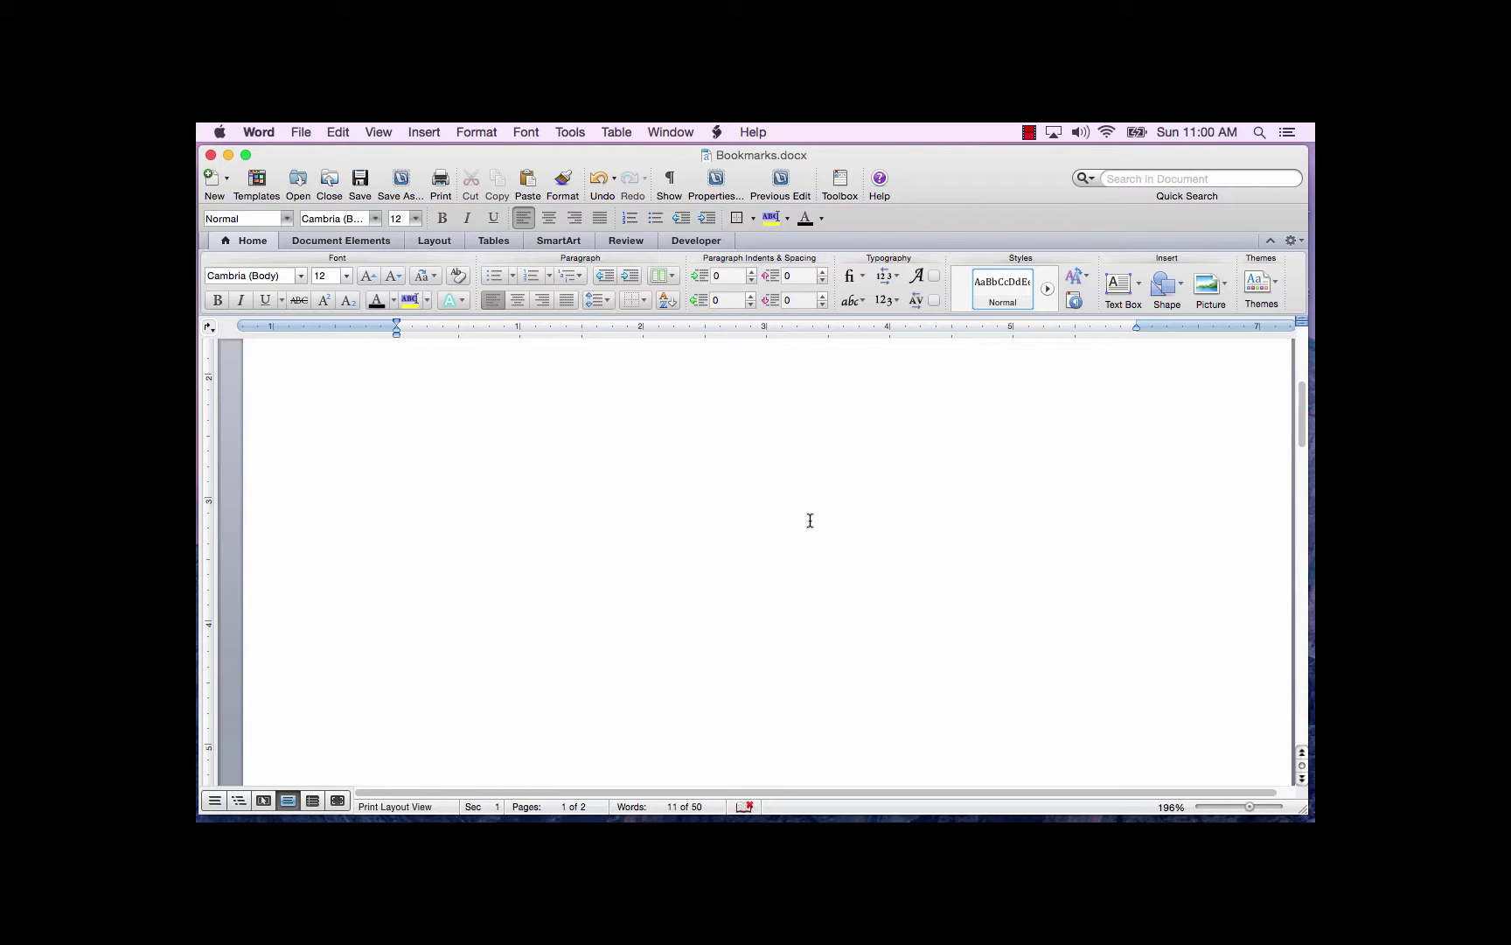
scroll(756, 532, up, 3)
scroll(739, 532, up, 2)
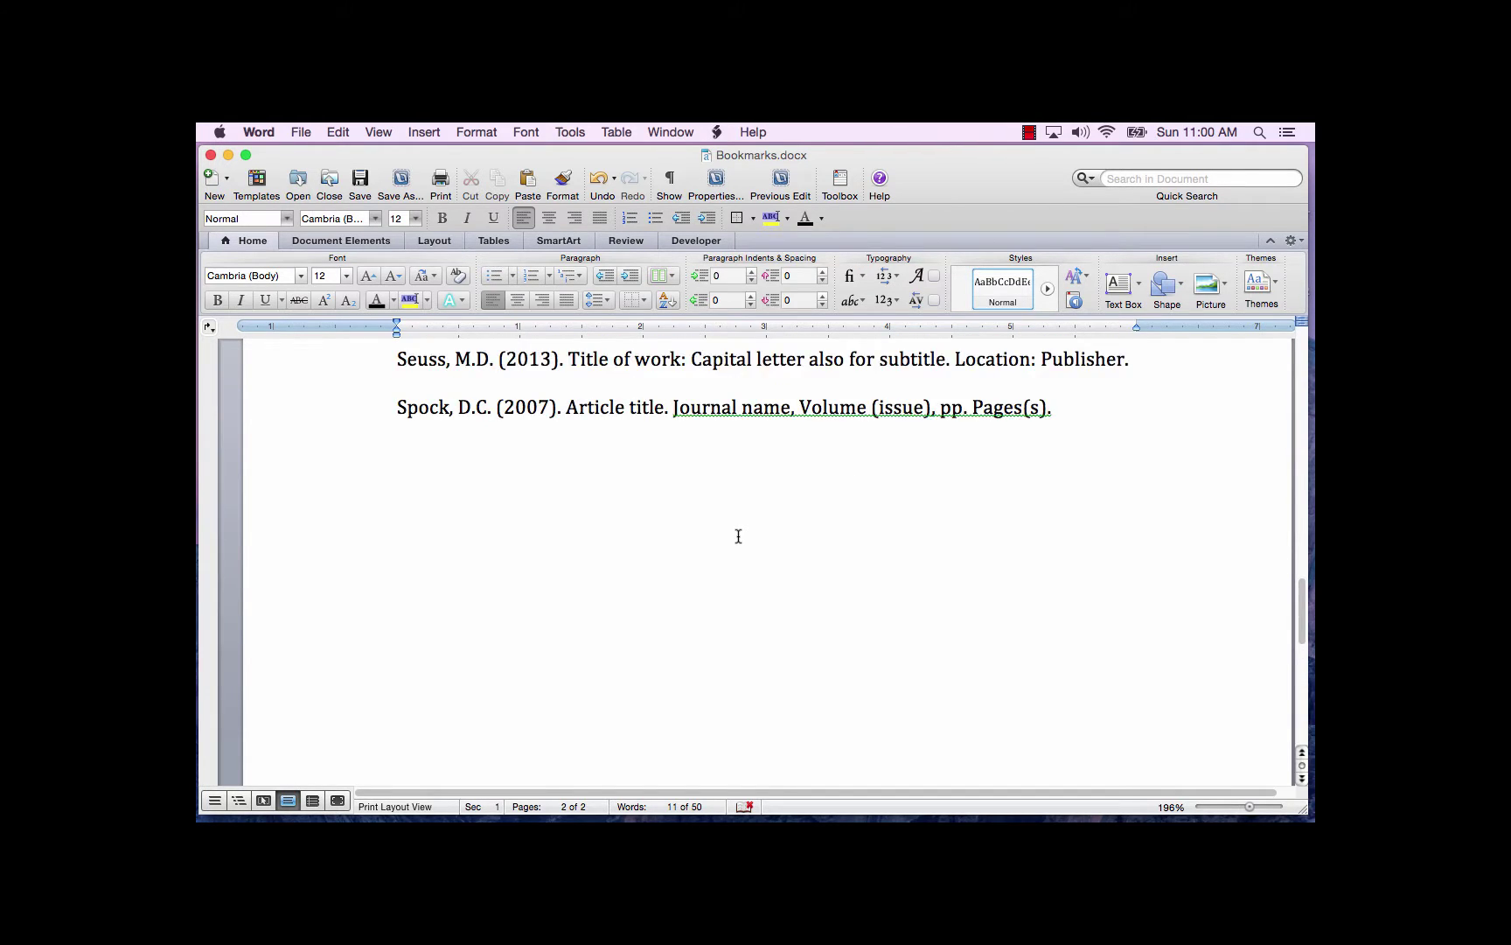
scroll(709, 544, up, 5)
scroll(530, 638, down, 2)
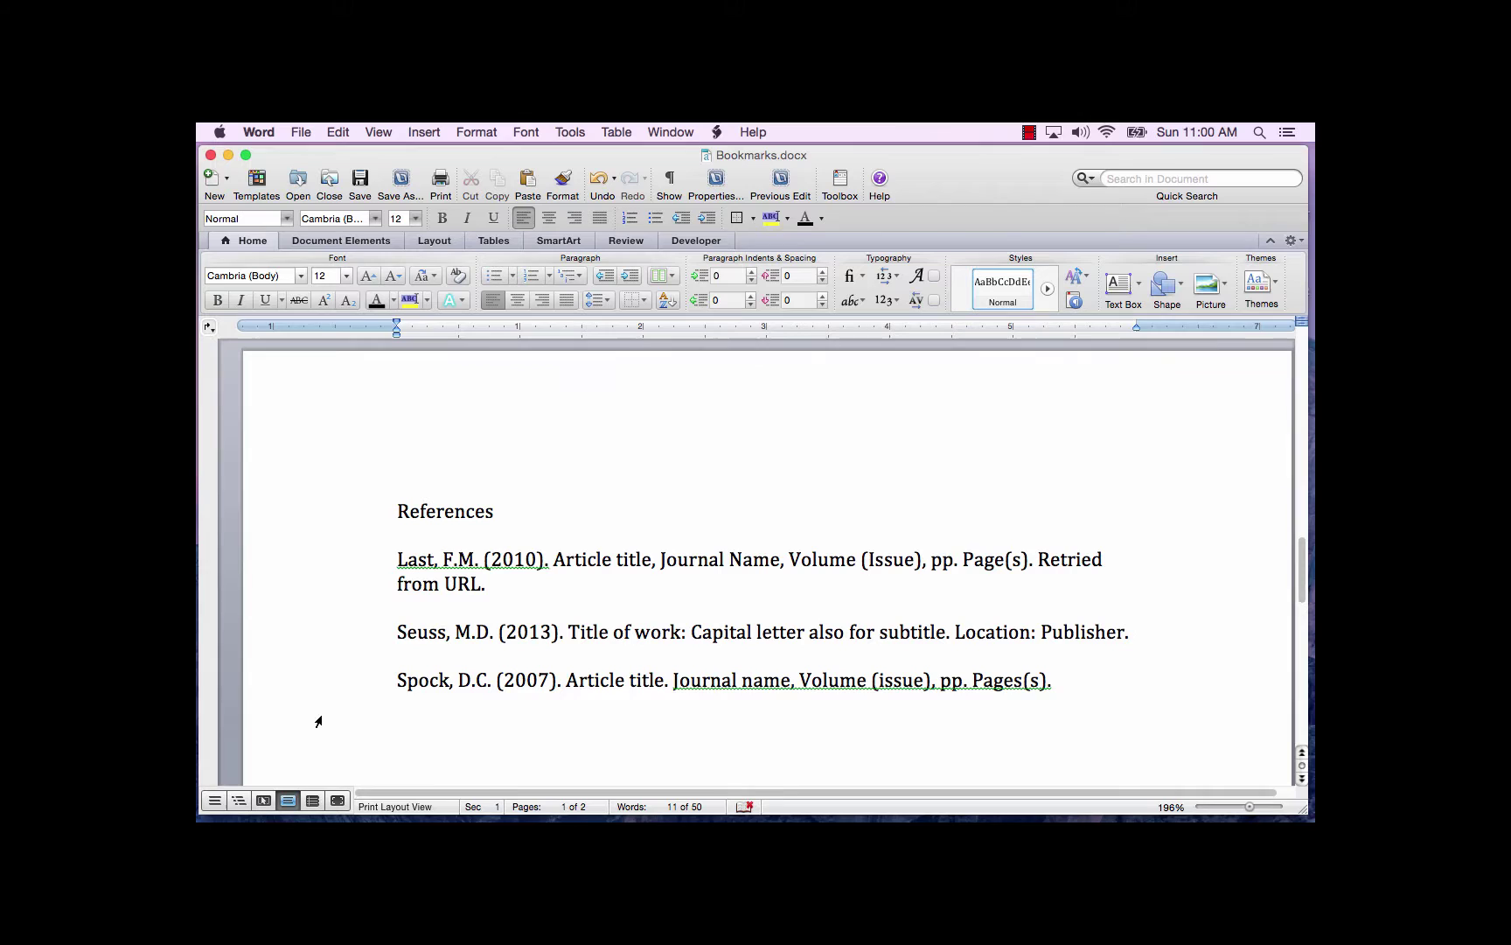
- Select the author name 'Spock' in the last reference entry and open the Insert menu
double_click(424, 682)
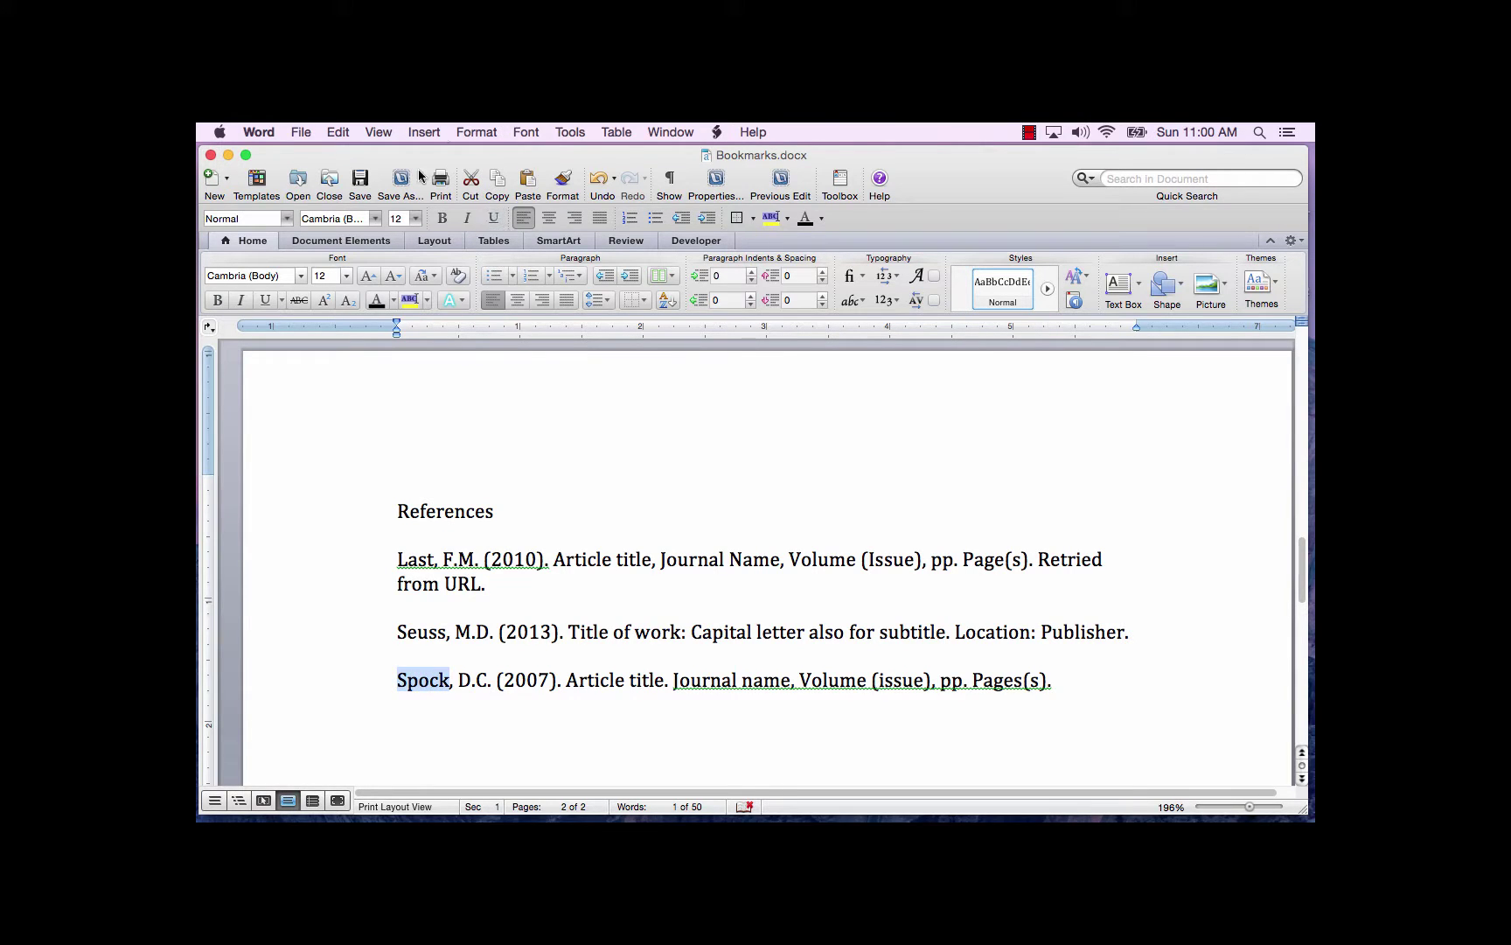
click(425, 132)
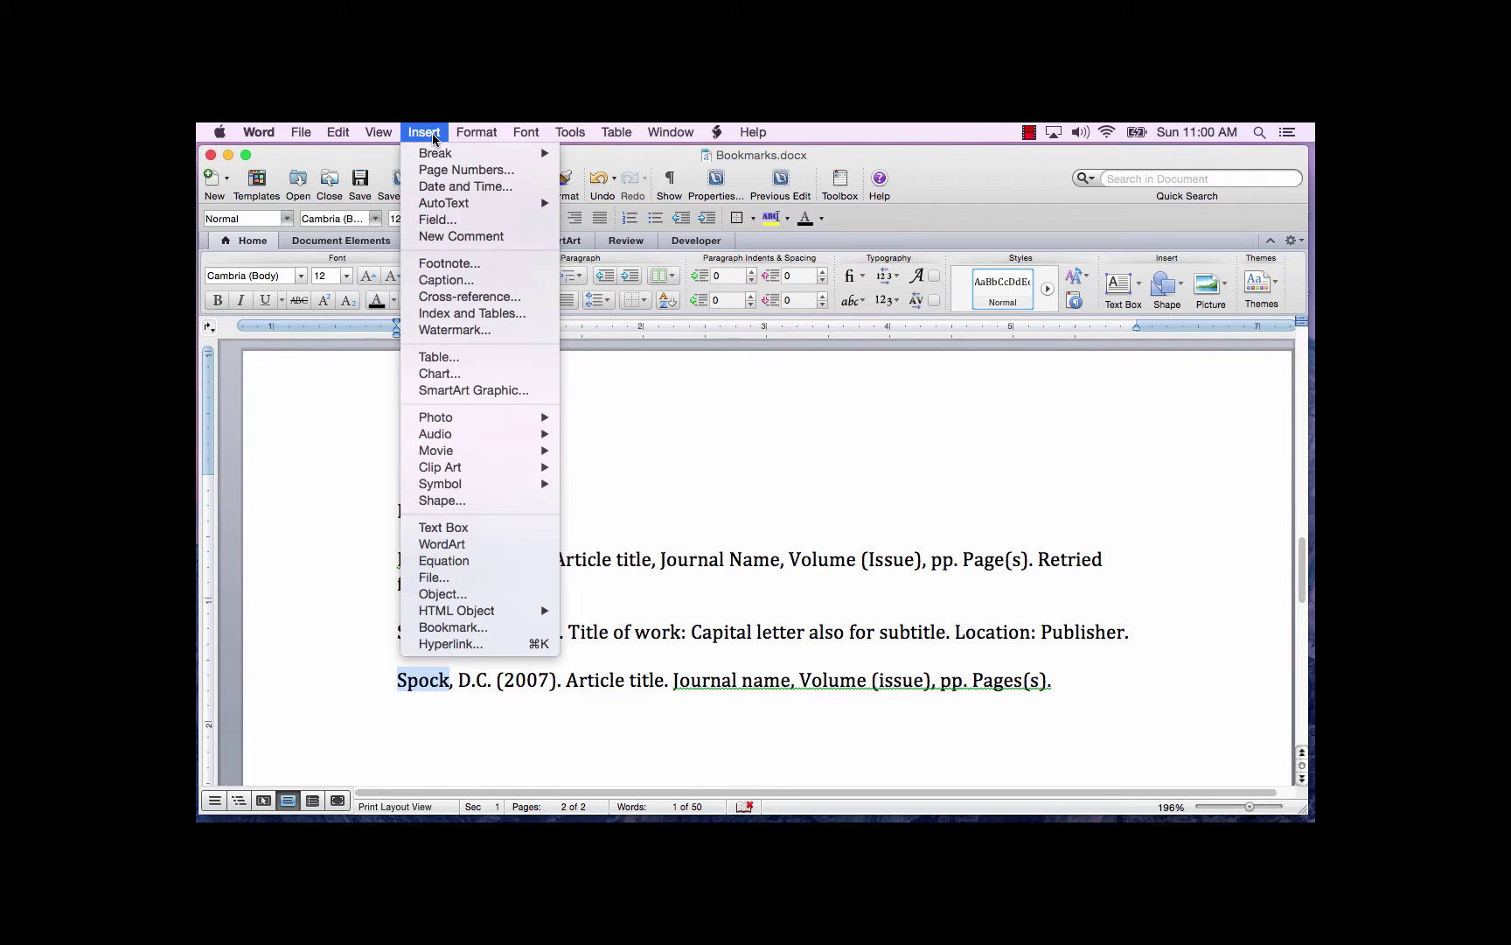
- Add a bookmark named 'Spock' on the selected author name
click(498, 628)
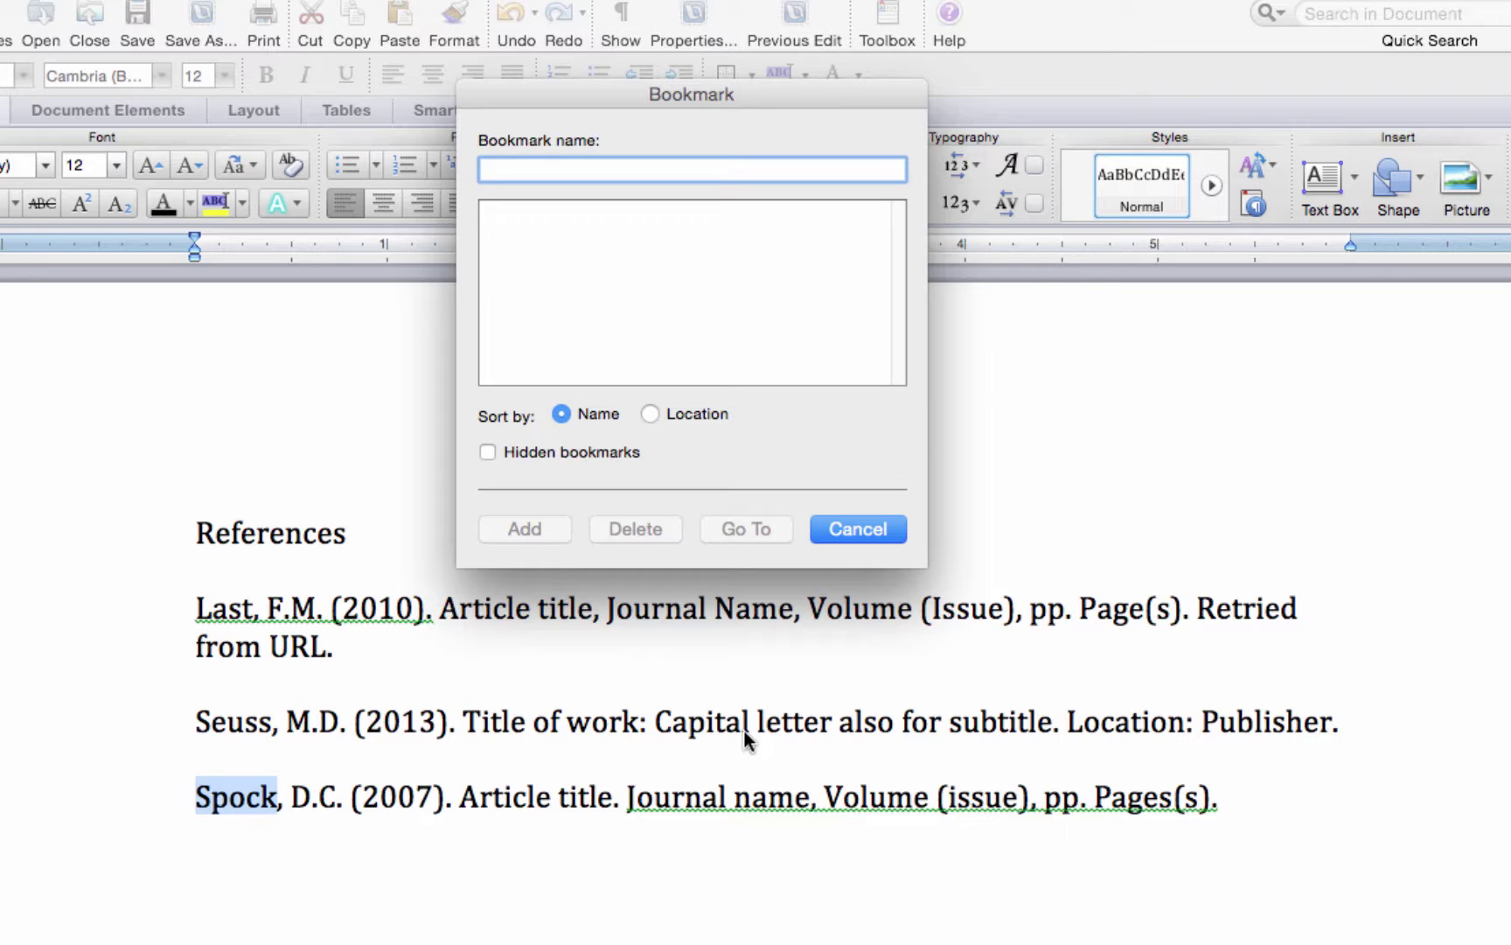
text(Sp)
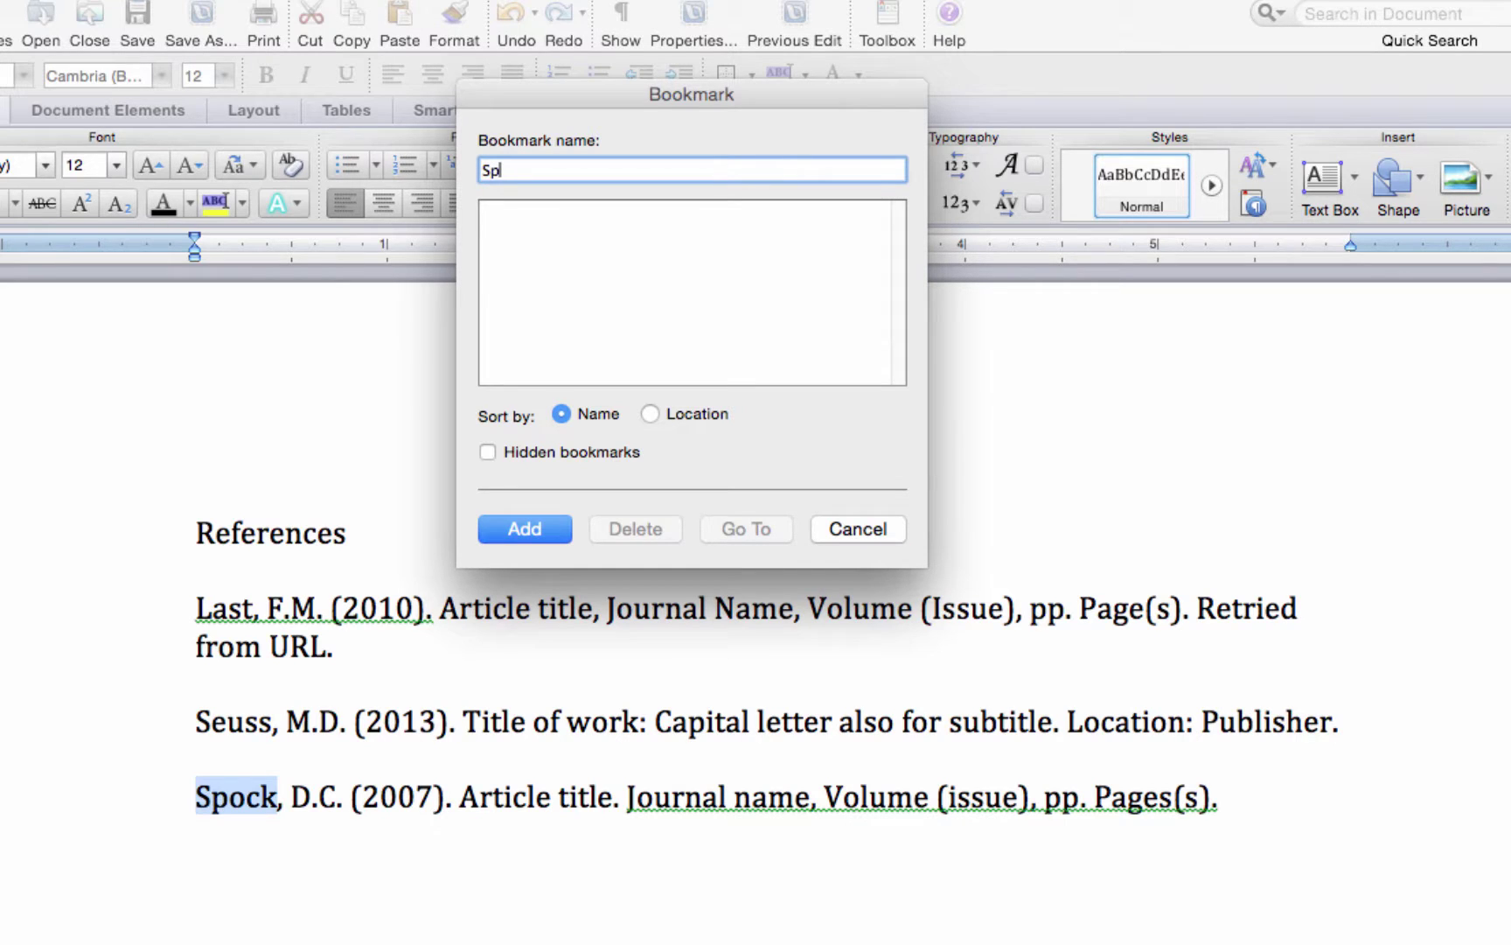
text(ock)
click(529, 531)
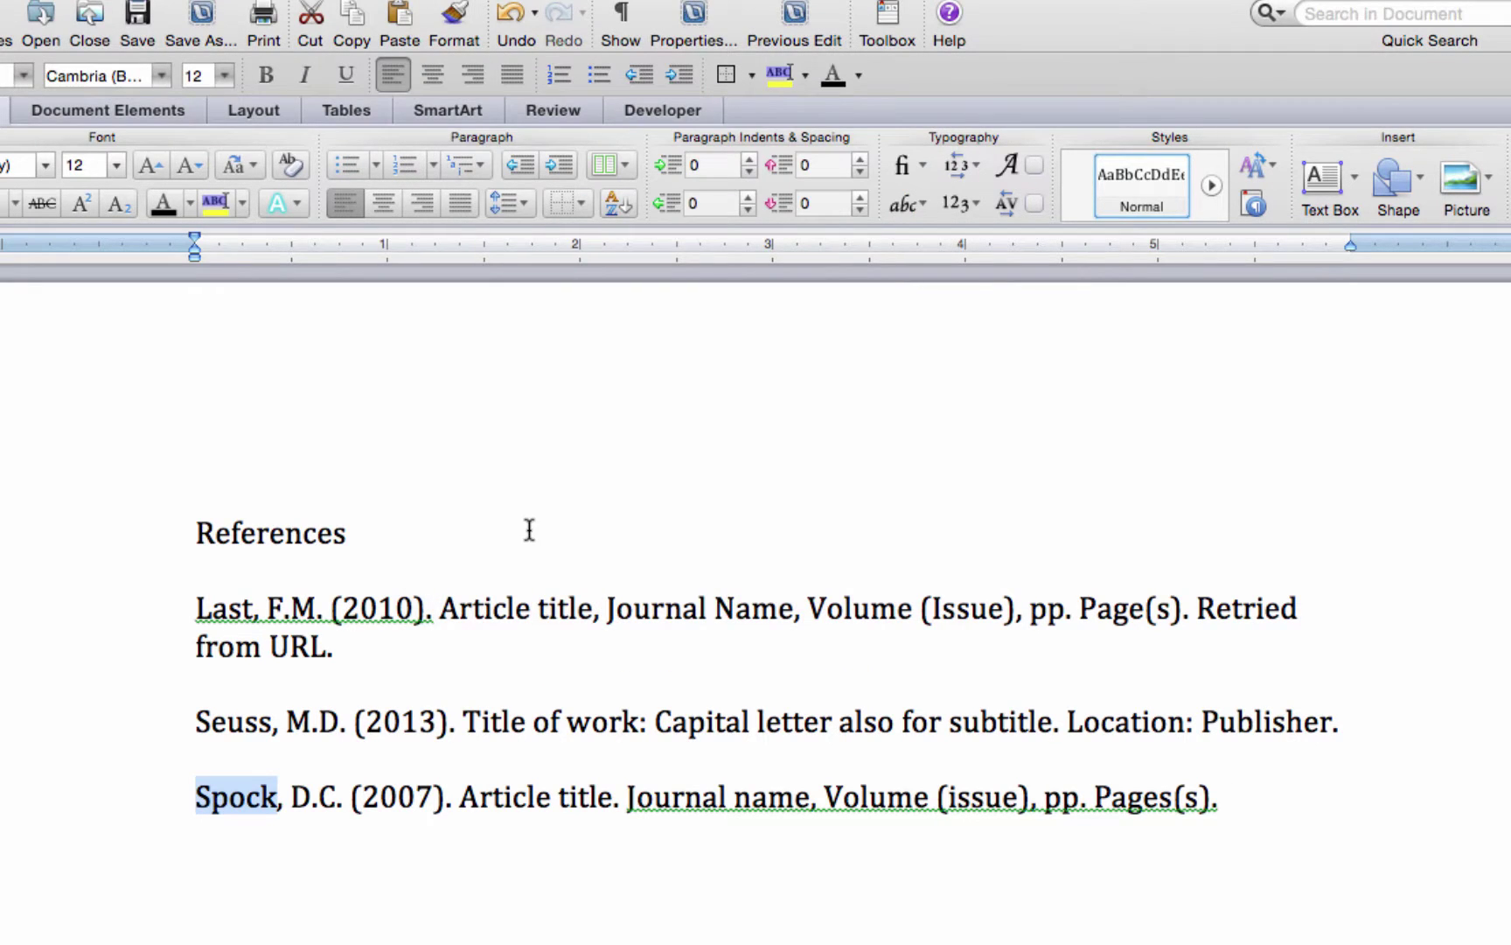
- Deselect the bookmarked name and select 'Spock' in the sentence on page 1
click(454, 797)
click(463, 796)
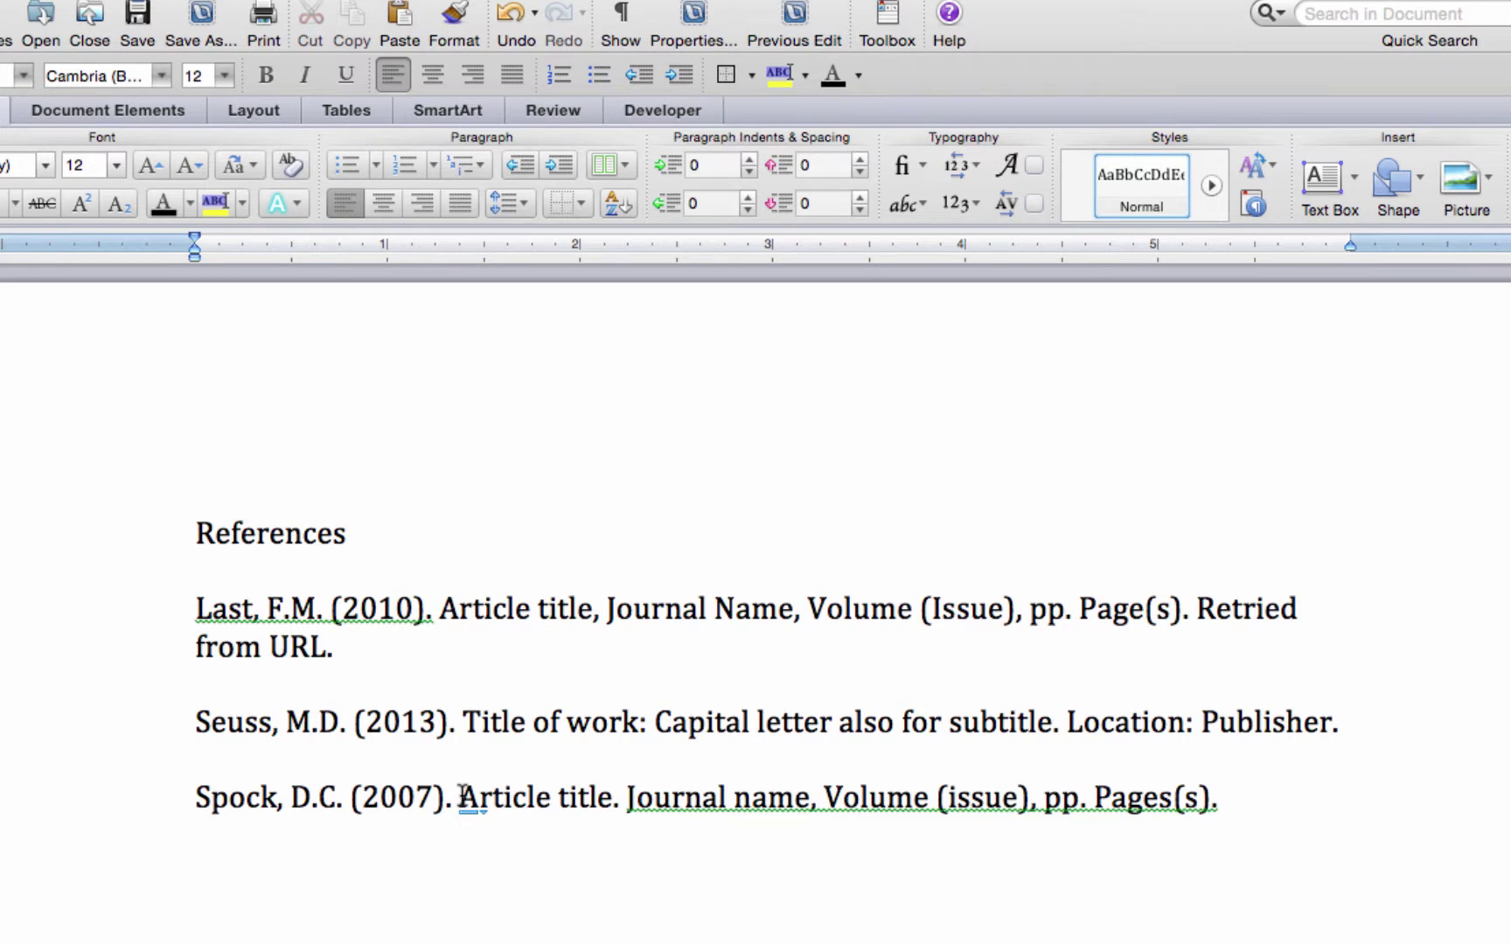
scroll(461, 796, down, 10)
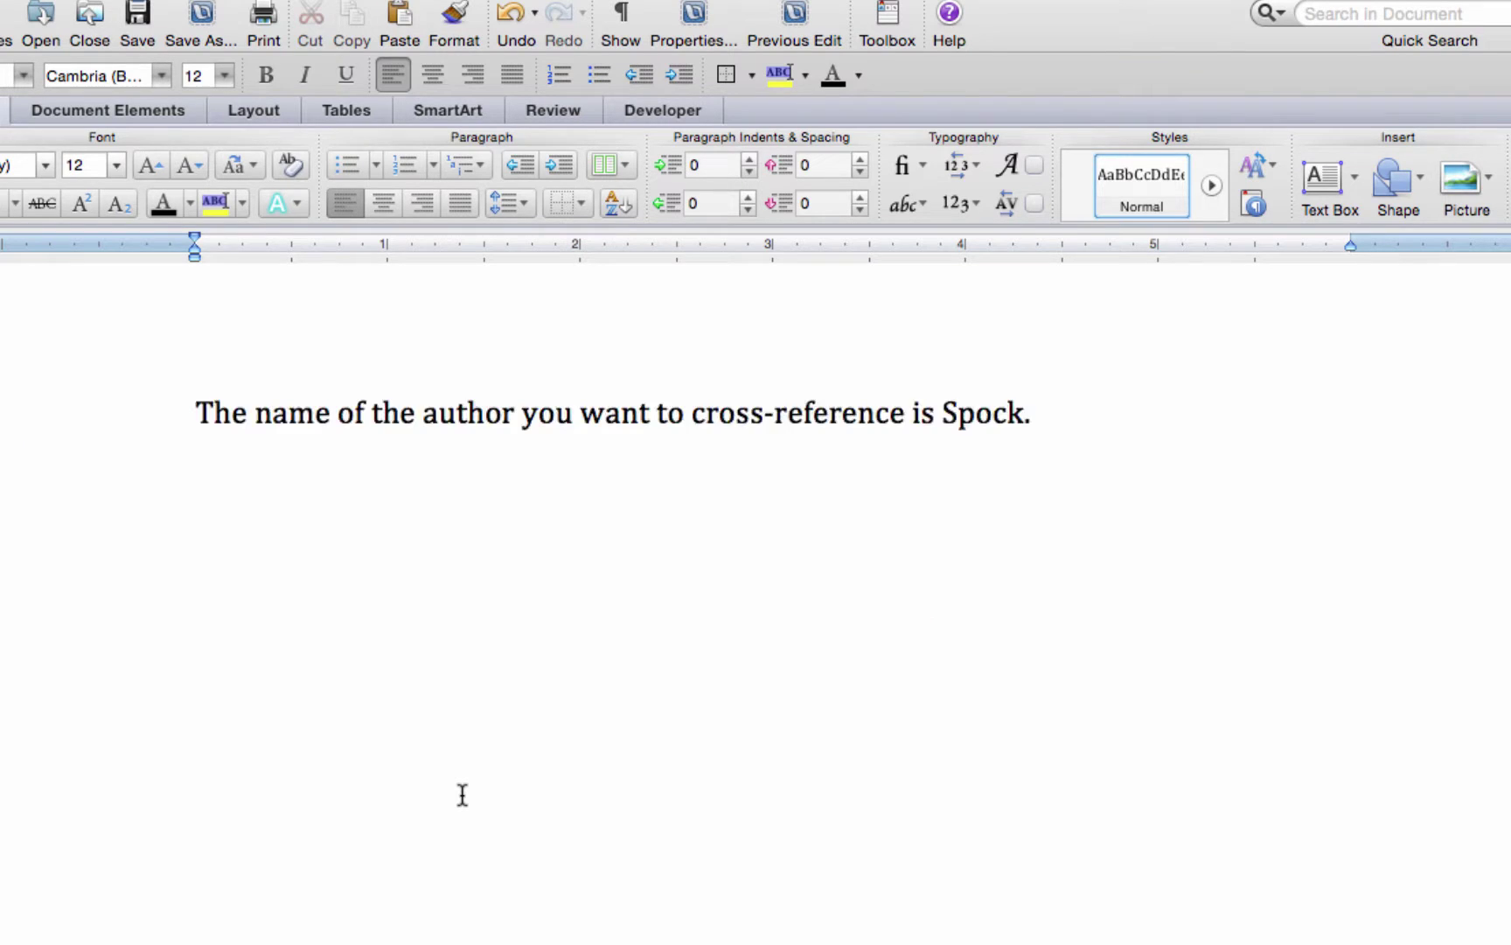
scroll(462, 796, up, 2)
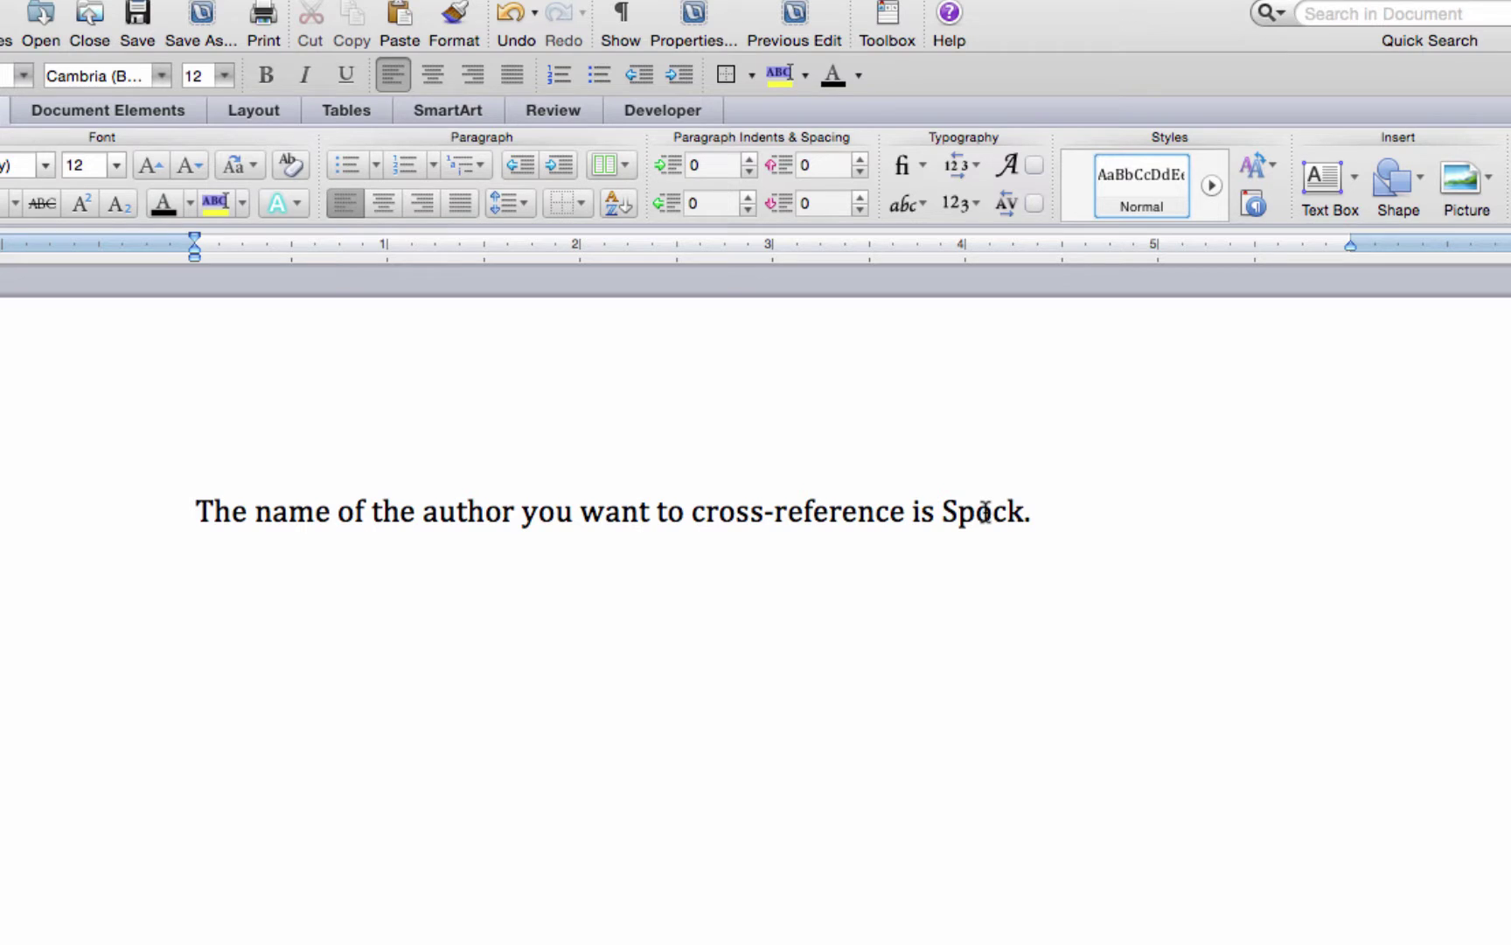
double_click(985, 511)
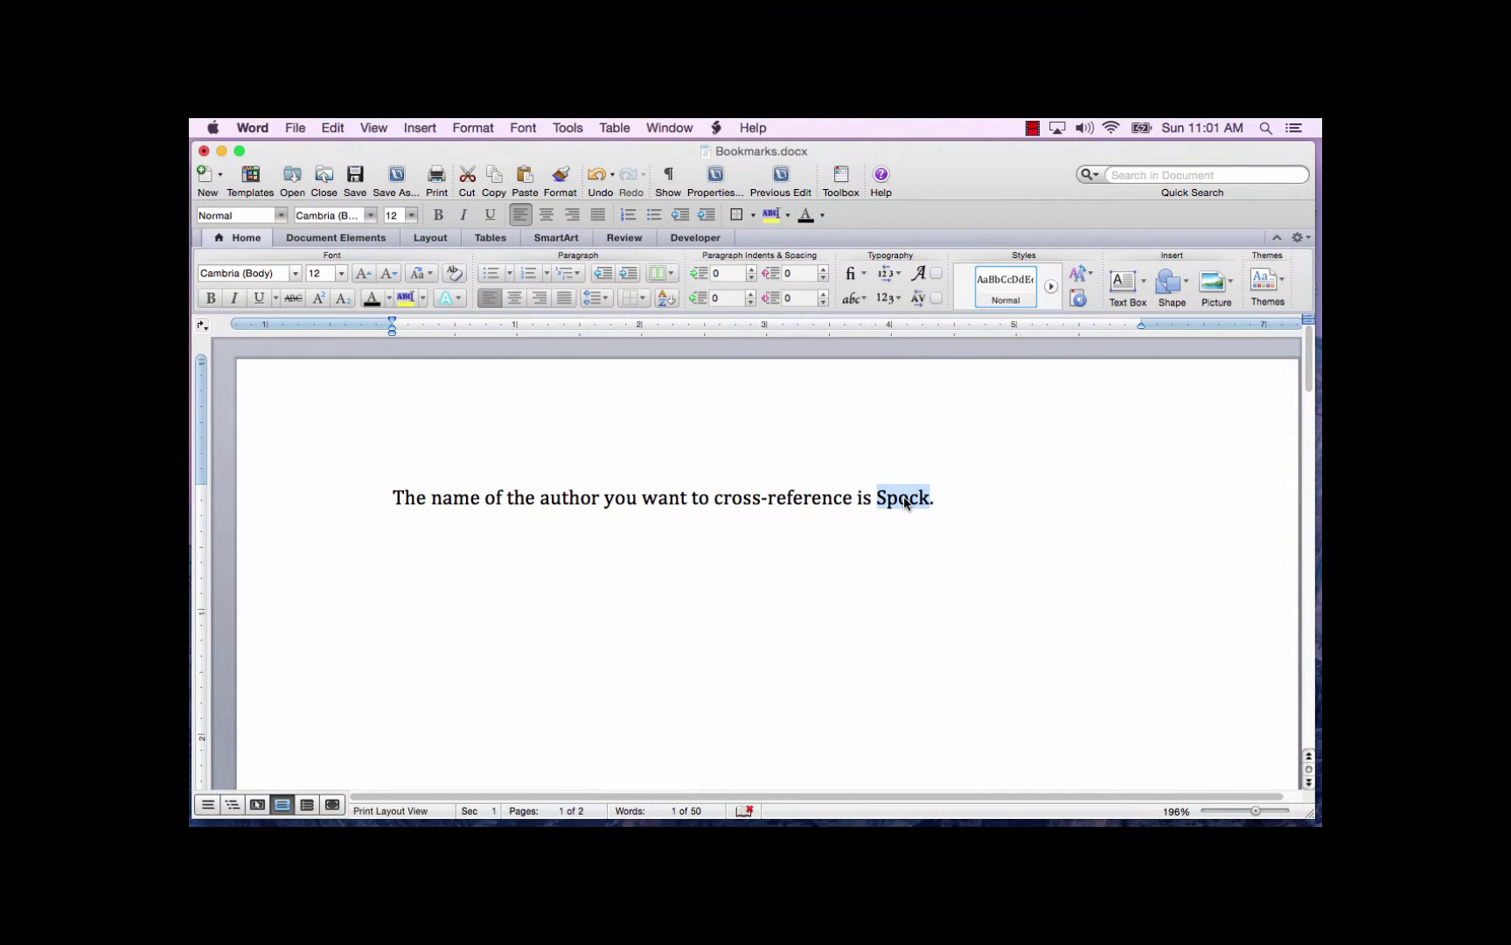
- Replace 'Spock' with a Bookmark-text cross-reference to the Spock bookmark
click(432, 132)
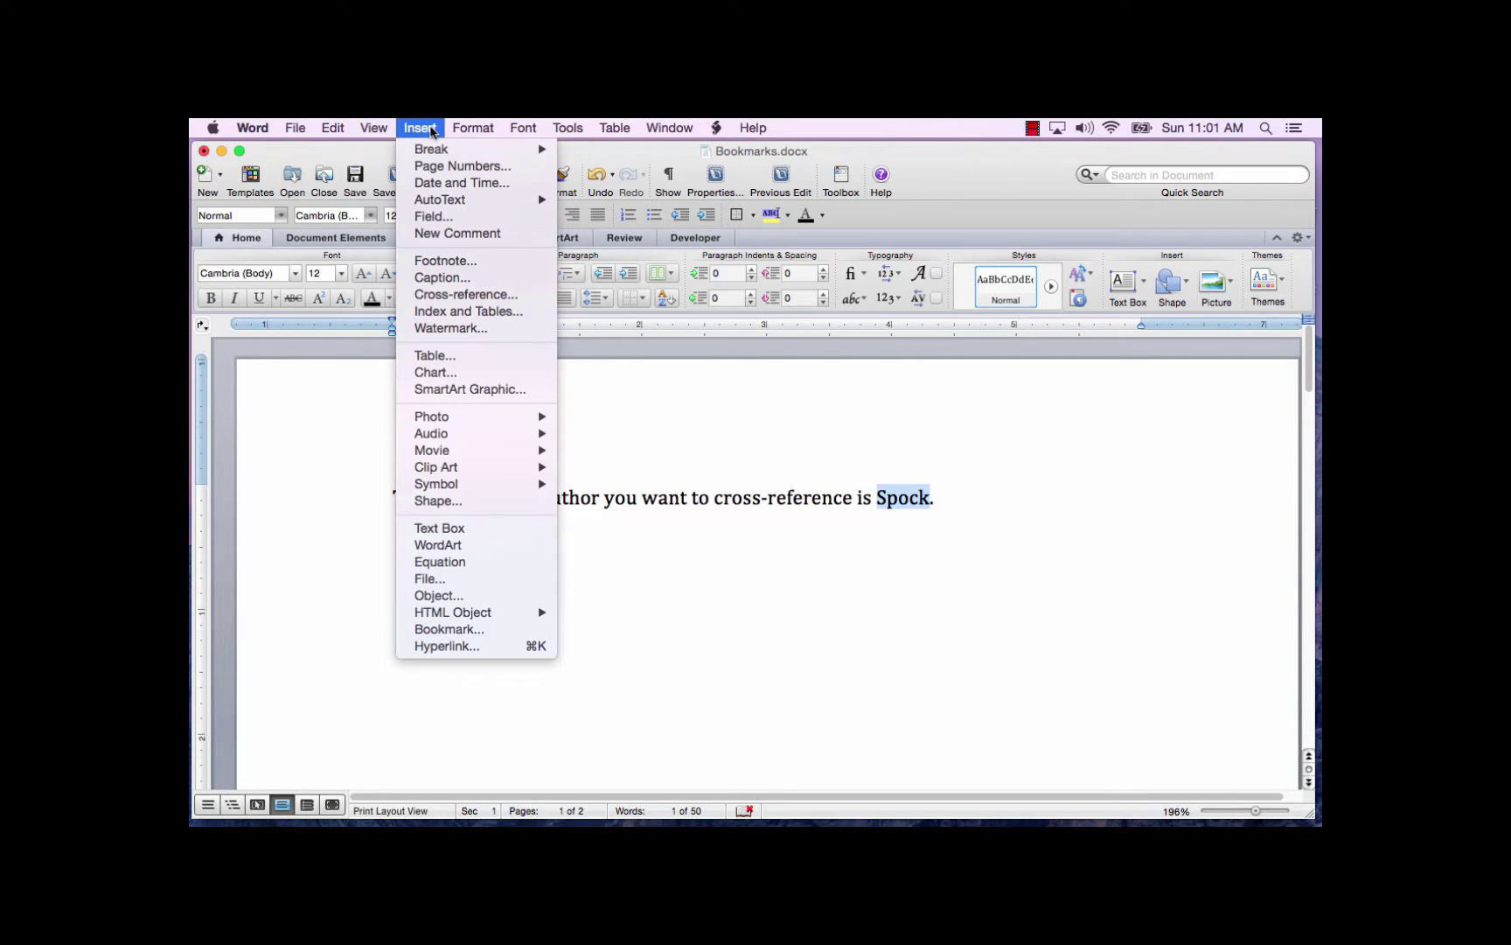
click(465, 295)
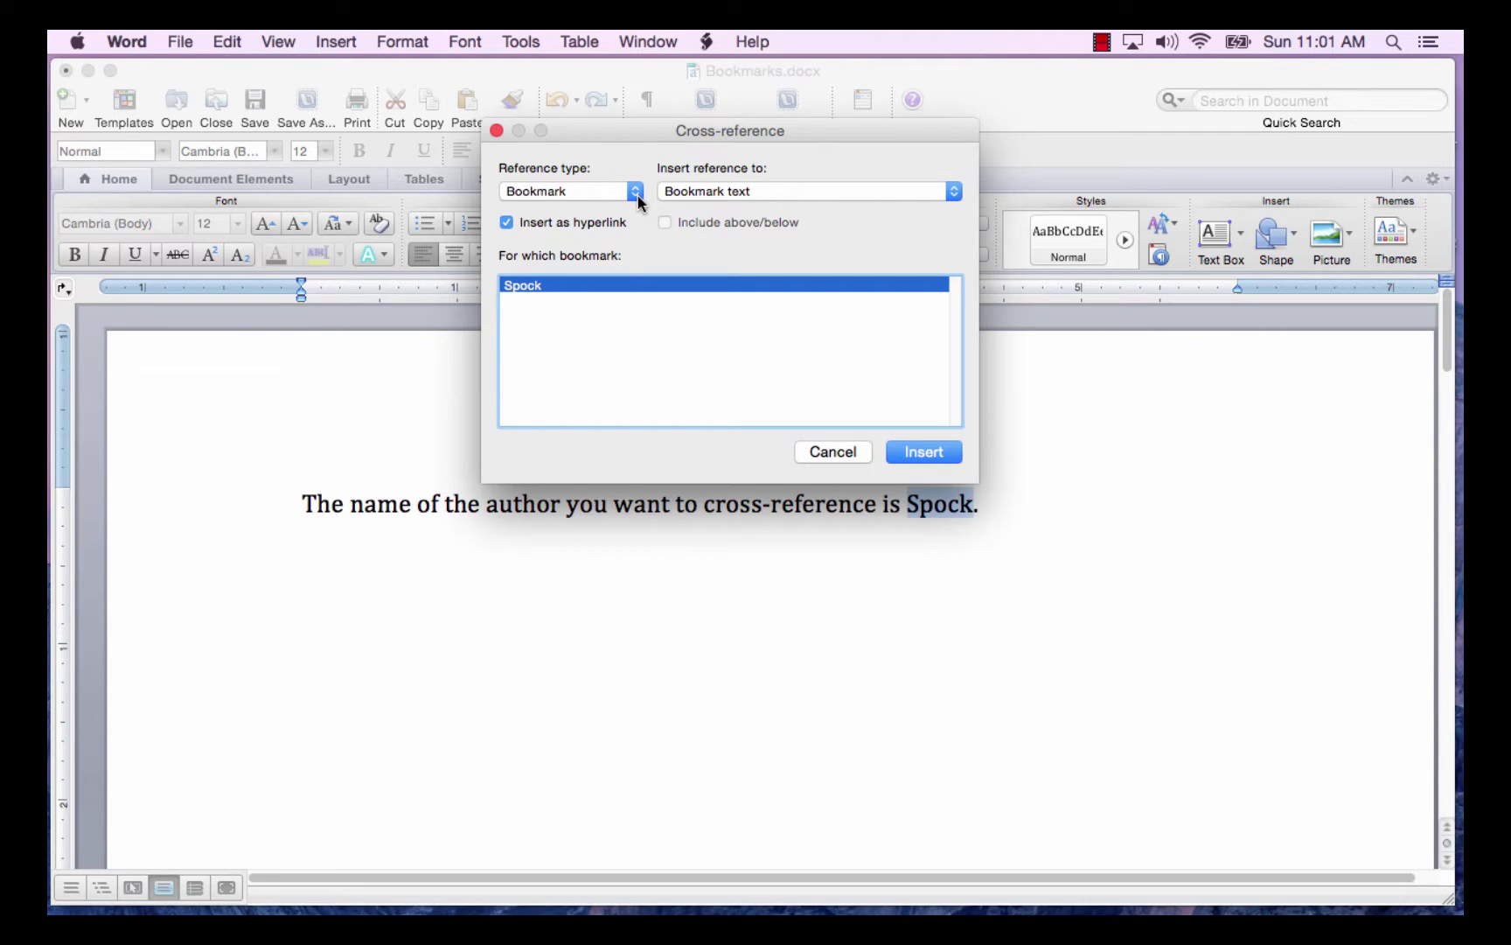
click(637, 196)
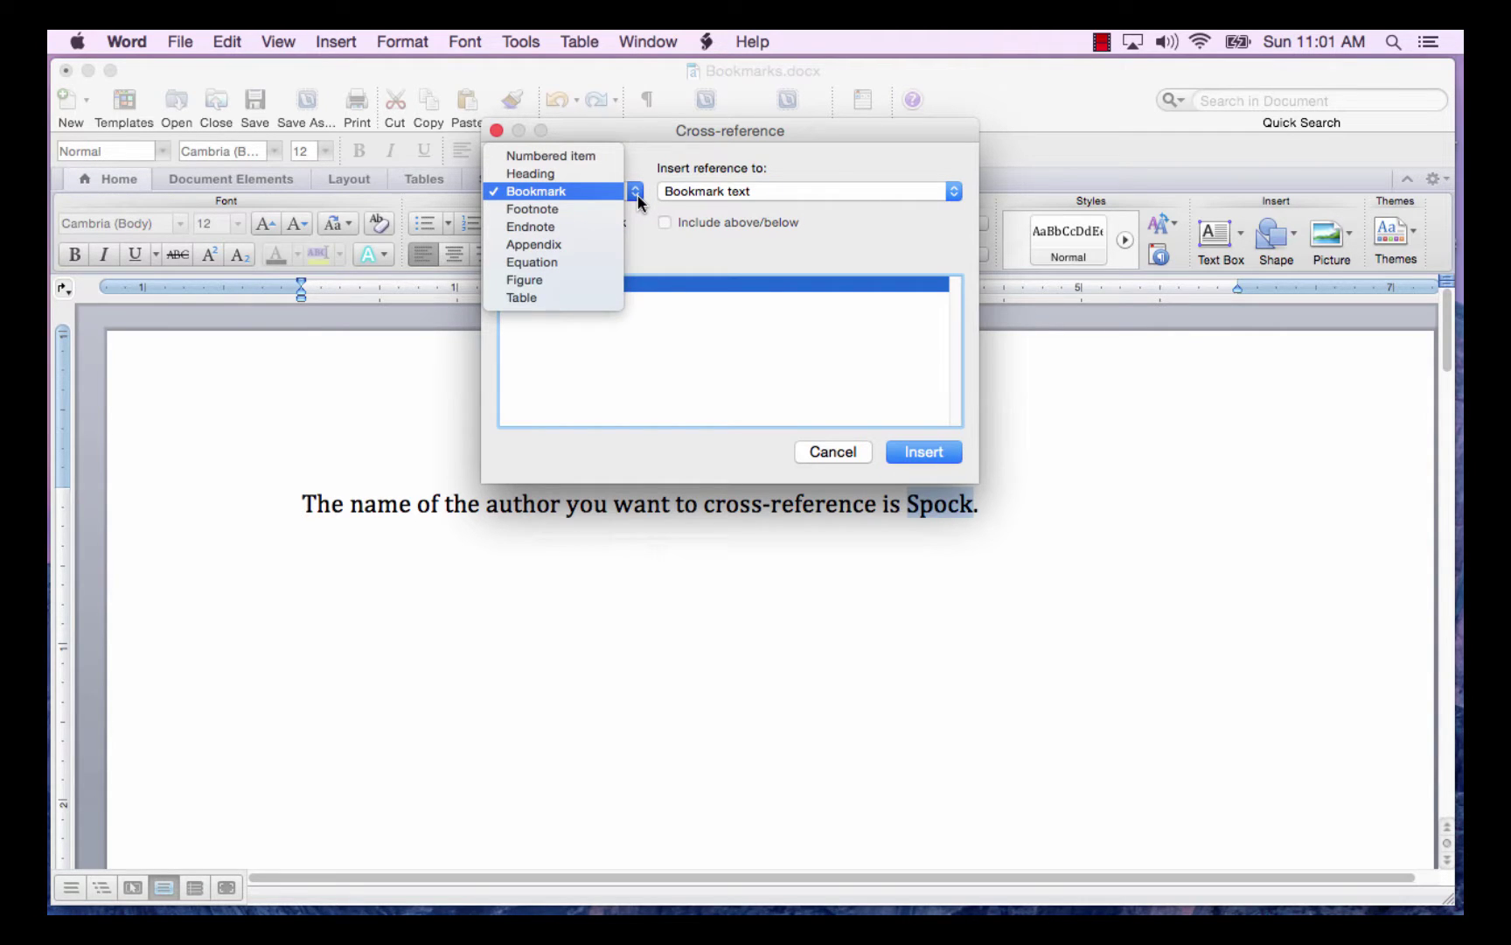
click(589, 190)
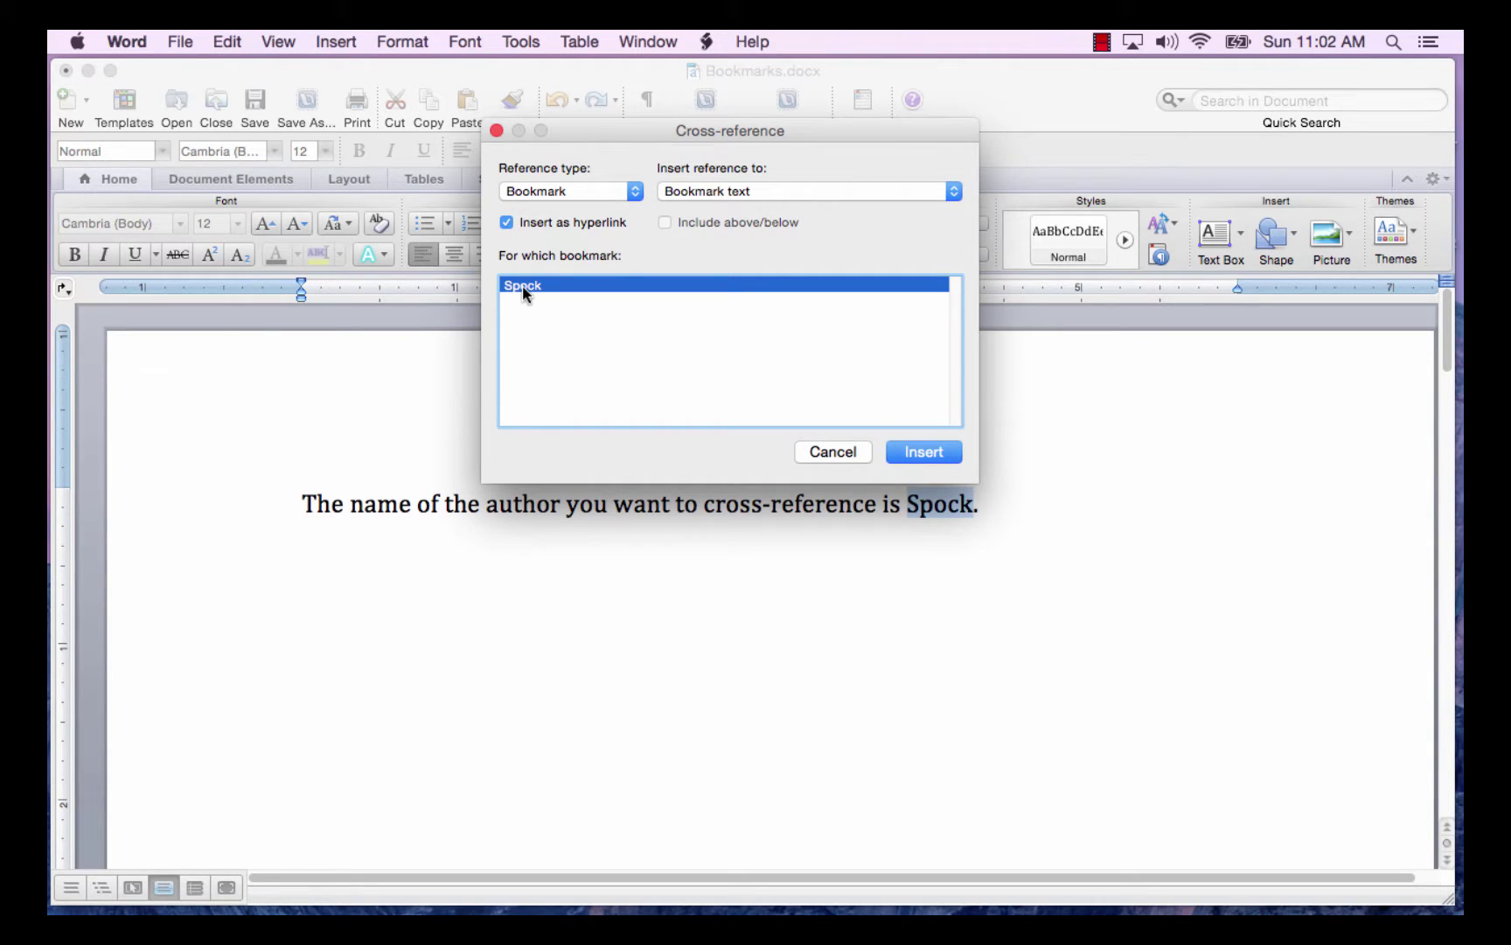
click(918, 451)
click(849, 456)
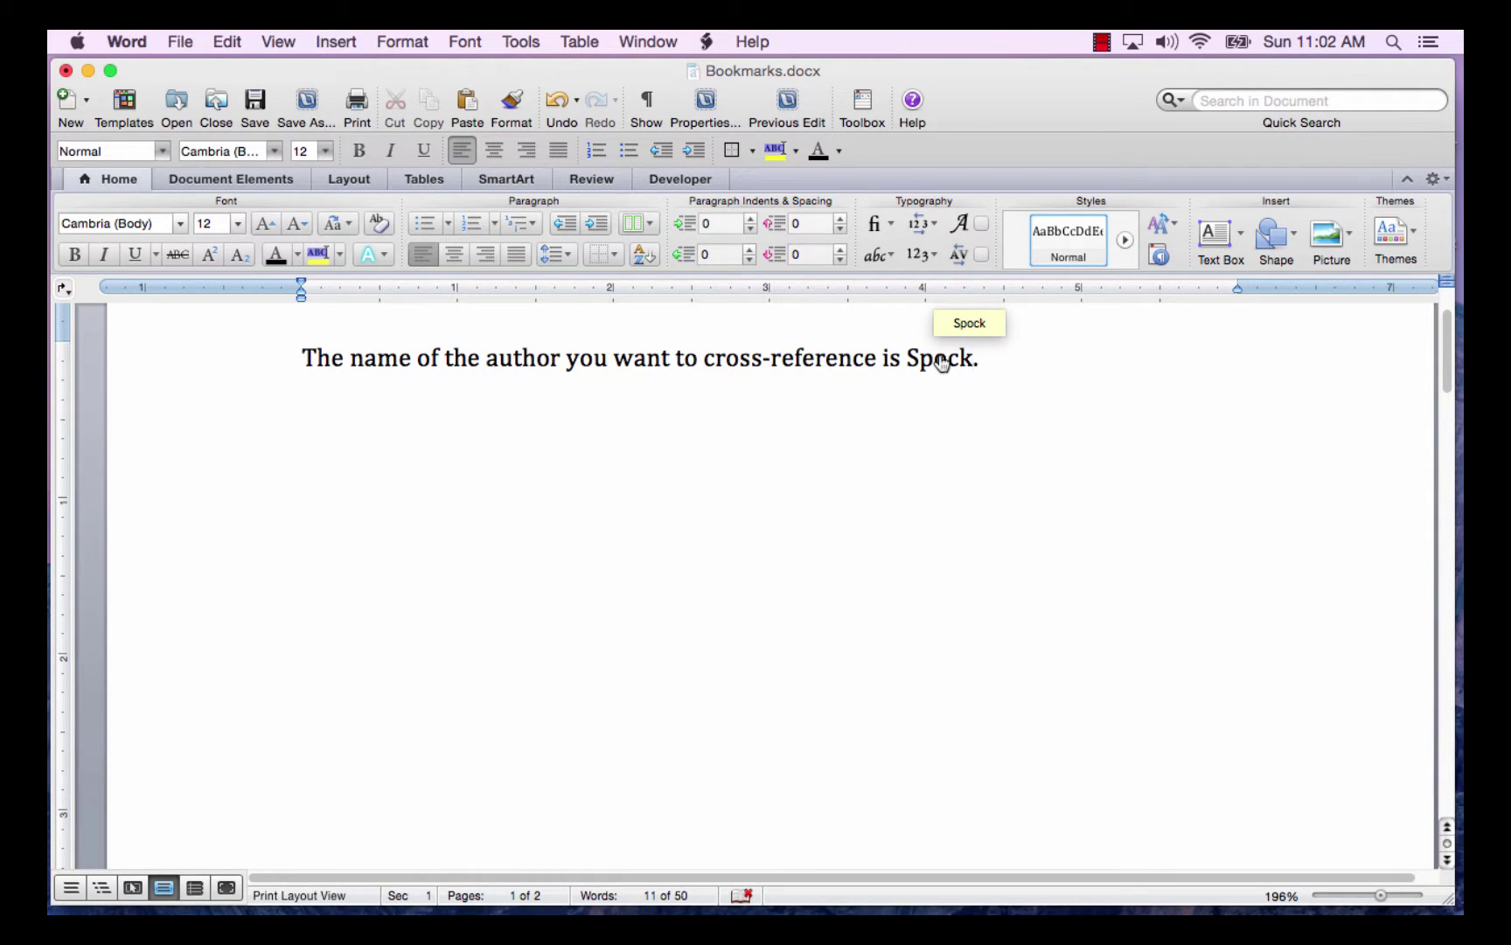
- Follow the 'Spock' cross-reference link to the bookmarked reference entry on page 2
click(941, 363)
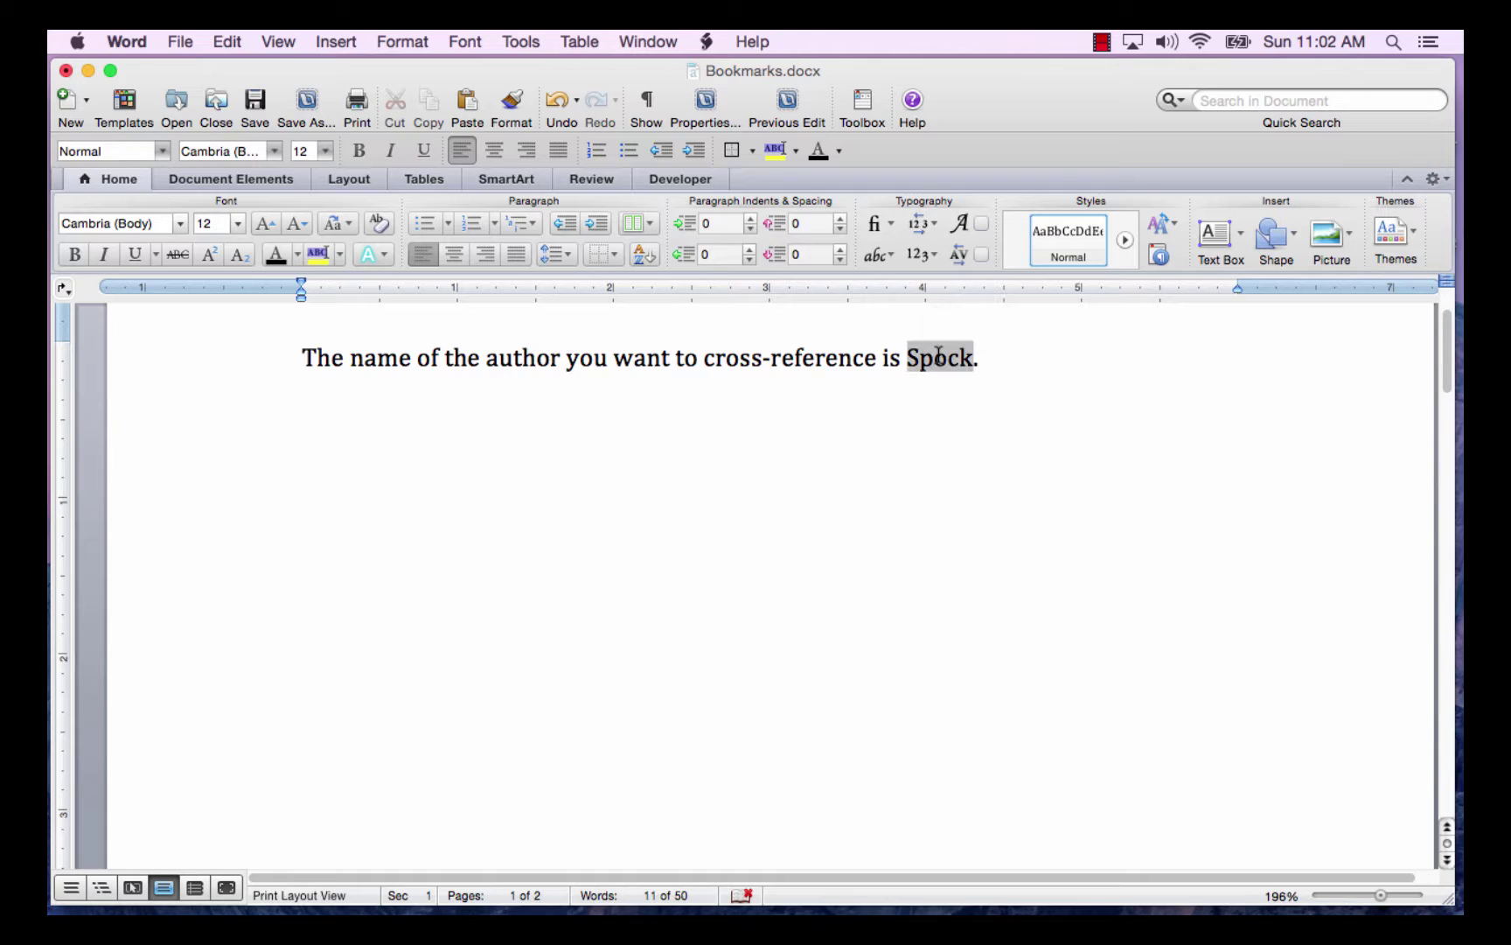